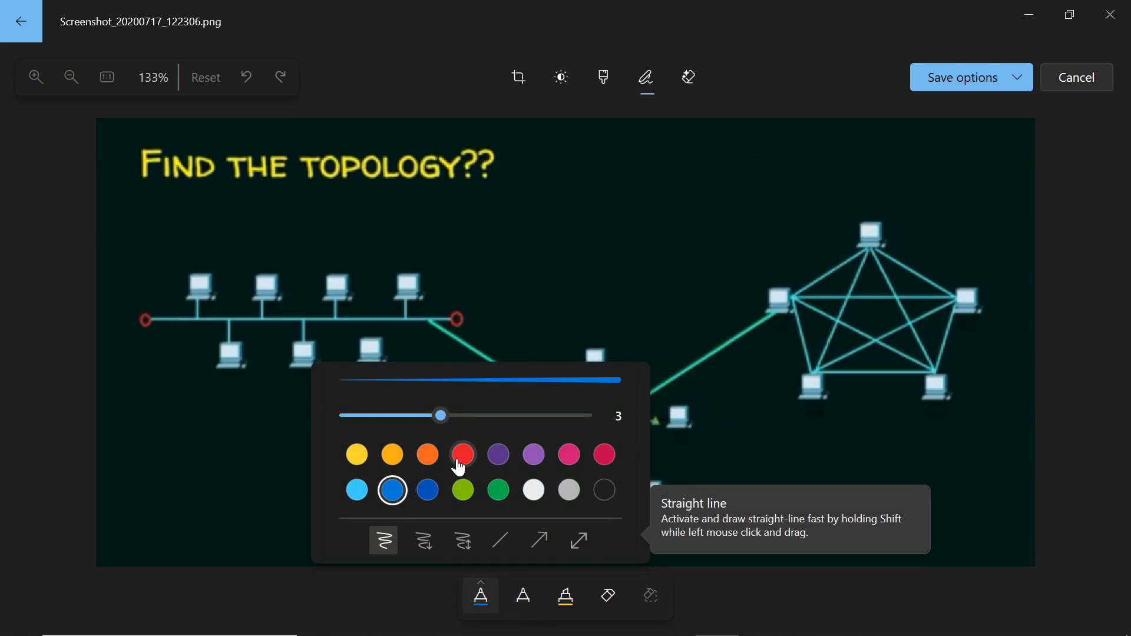
- Handwrite the red labels Bus, Star and Mesh beside their networks and trace the link from bus to star
click(295, 248)
mouse_move(294, 249)
mouse_down()
mouse_move(329, 240)
mouse_move(362, 257)
mouse_up()
drag(435, 321, 588, 411)
mouse_move(578, 500)
mouse_down()
mouse_move(586, 548)
mouse_move(681, 520)
mouse_move(736, 473)
mouse_up()
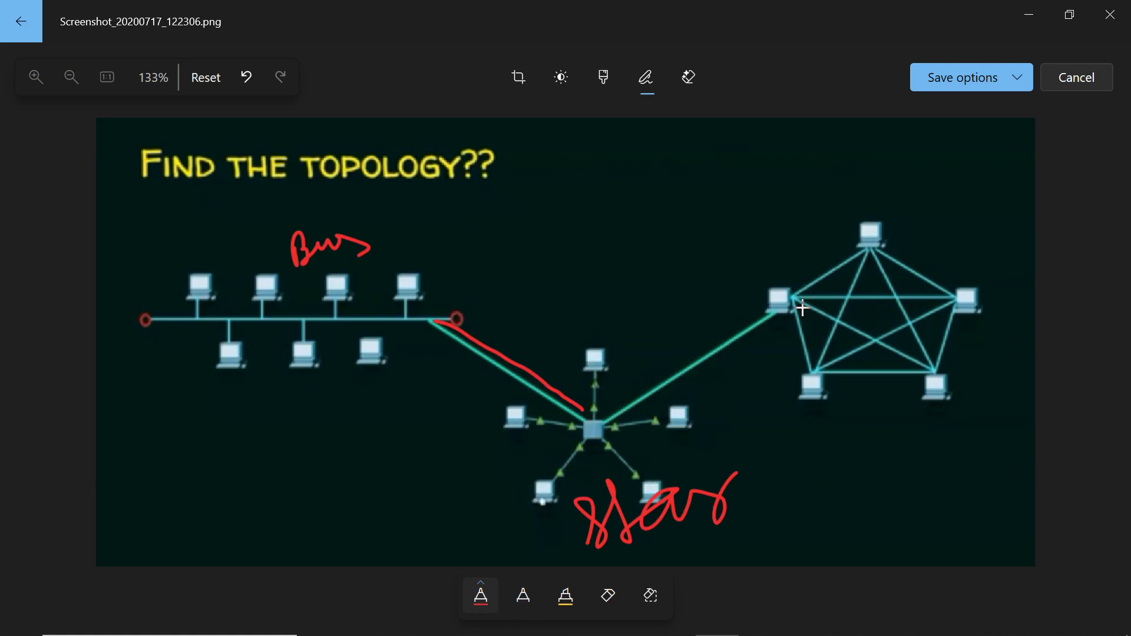
mouse_move(769, 237)
mouse_down()
mouse_move(769, 220)
mouse_move(805, 184)
mouse_move(873, 156)
mouse_up()
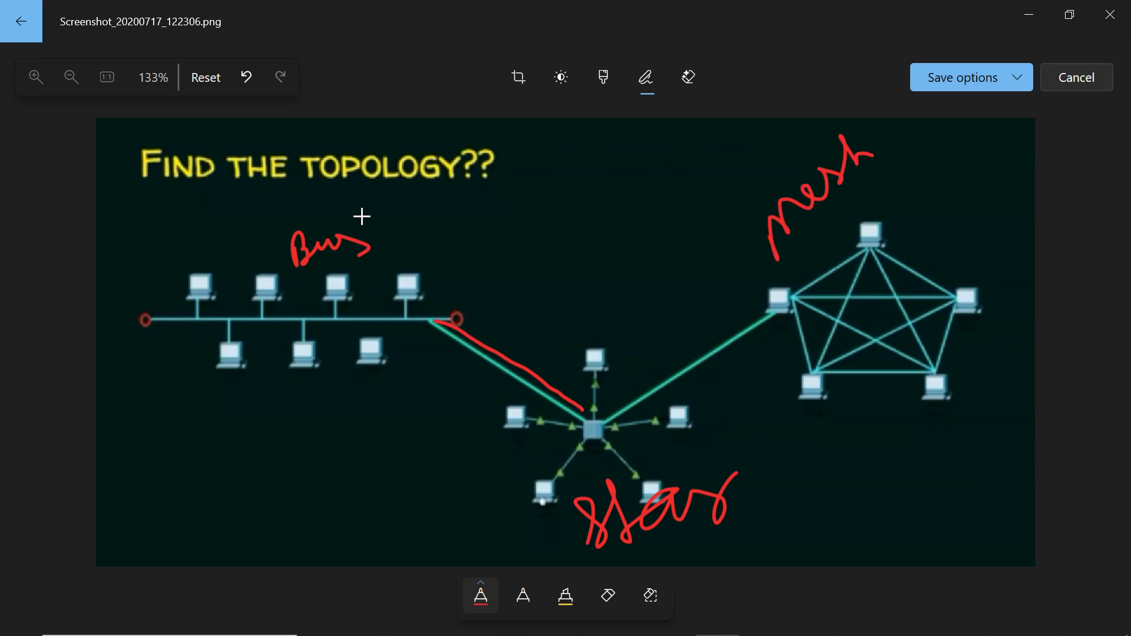
- Handwrite the word Hybrid in red above the middle of the diagram and underline it
mouse_move(453, 235)
mouse_down()
mouse_move(467, 197)
mouse_move(487, 253)
mouse_move(513, 277)
mouse_up()
mouse_move(534, 213)
mouse_down()
mouse_move(558, 242)
mouse_move(590, 207)
mouse_move(606, 162)
mouse_move(628, 217)
mouse_up()
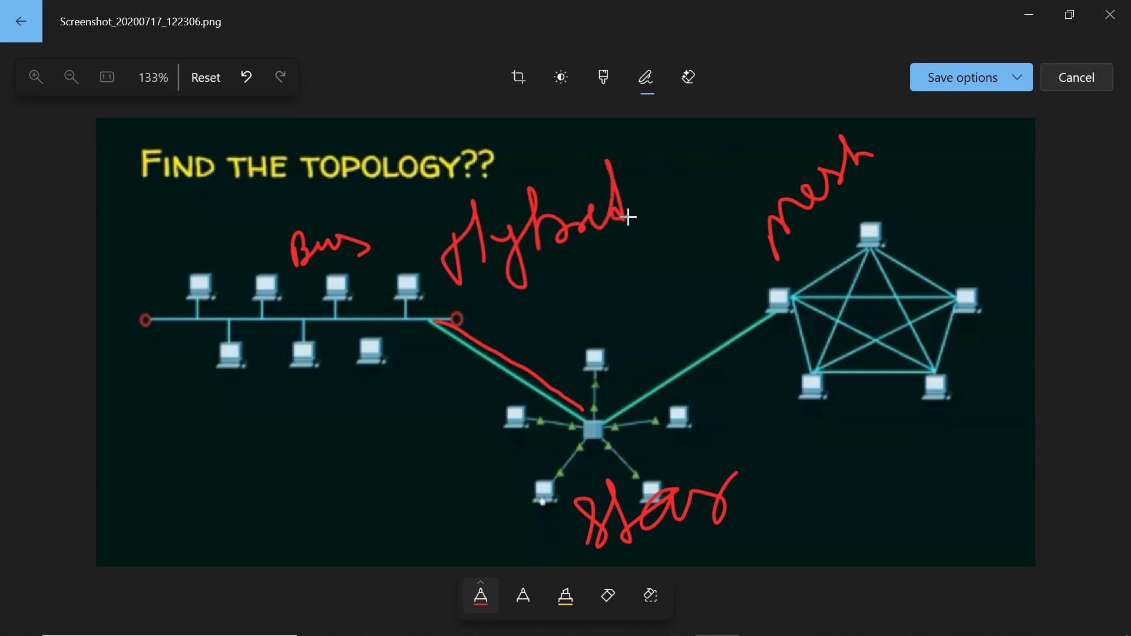
click(585, 186)
drag(473, 303, 678, 232)
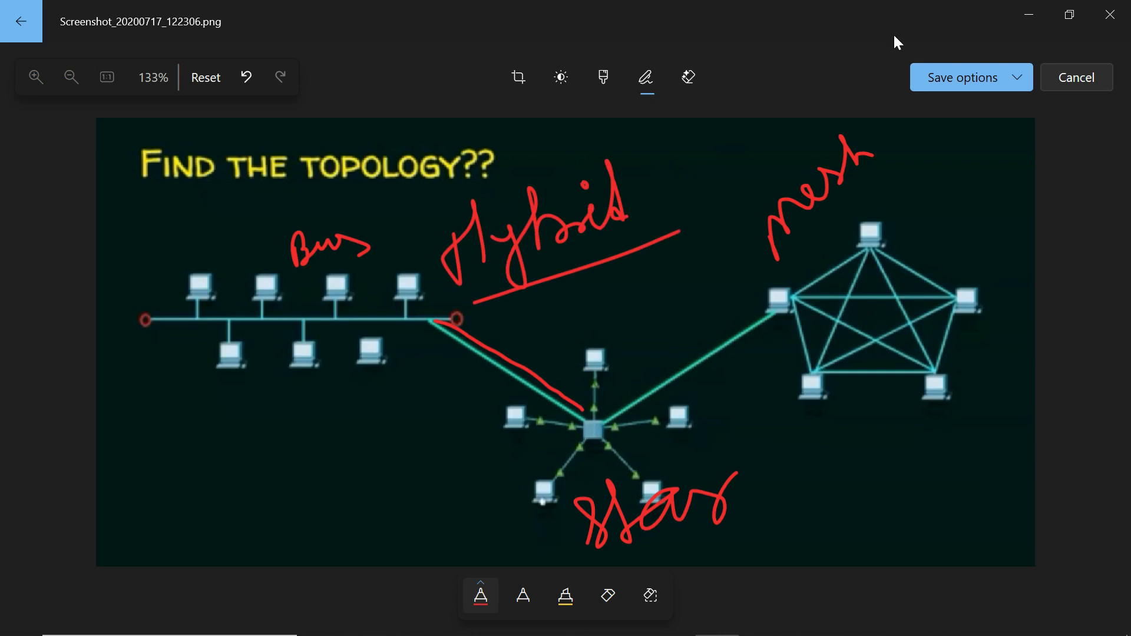
- Switch to the Google Meet call and open the in-call messages to read the participants' questions
click(1023, 22)
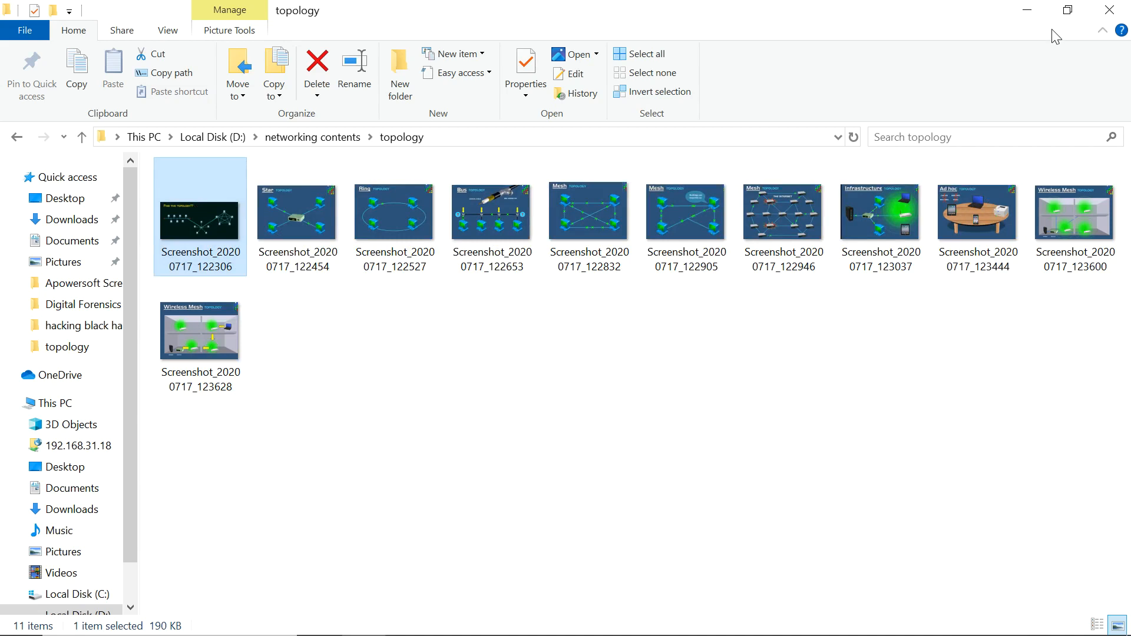
click(1024, 11)
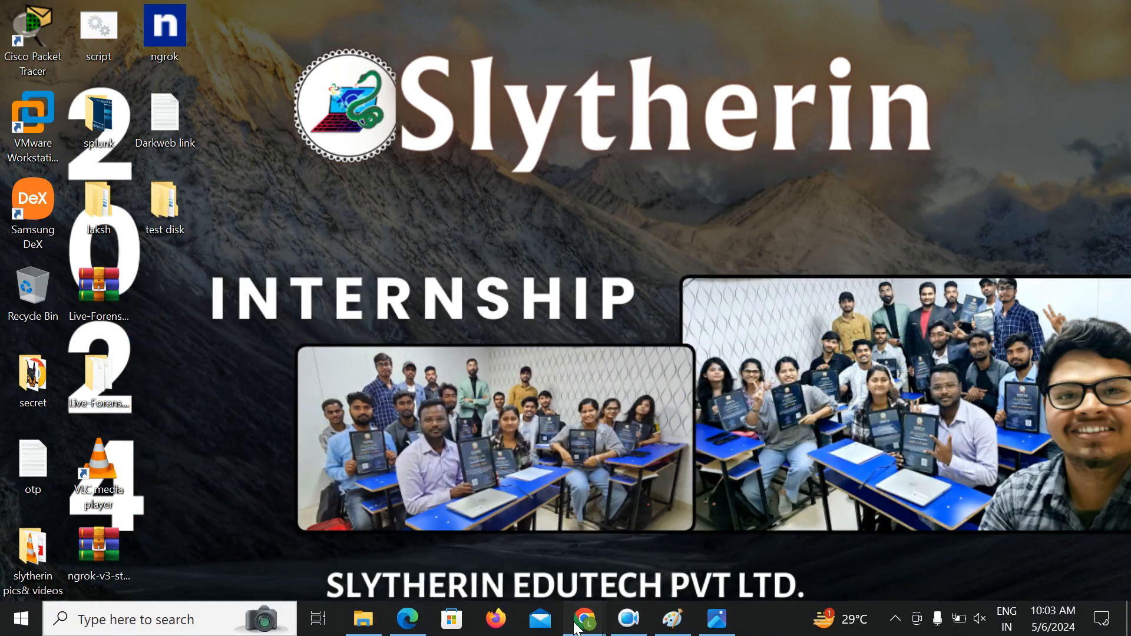
mouse_move(584, 624)
click(455, 536)
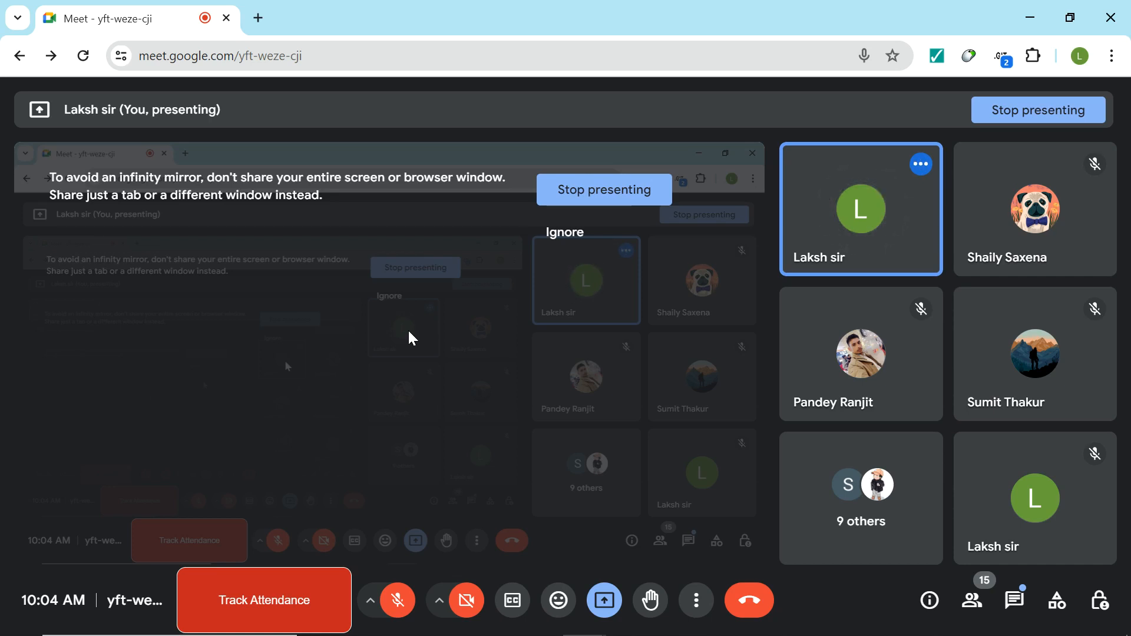
click(1014, 608)
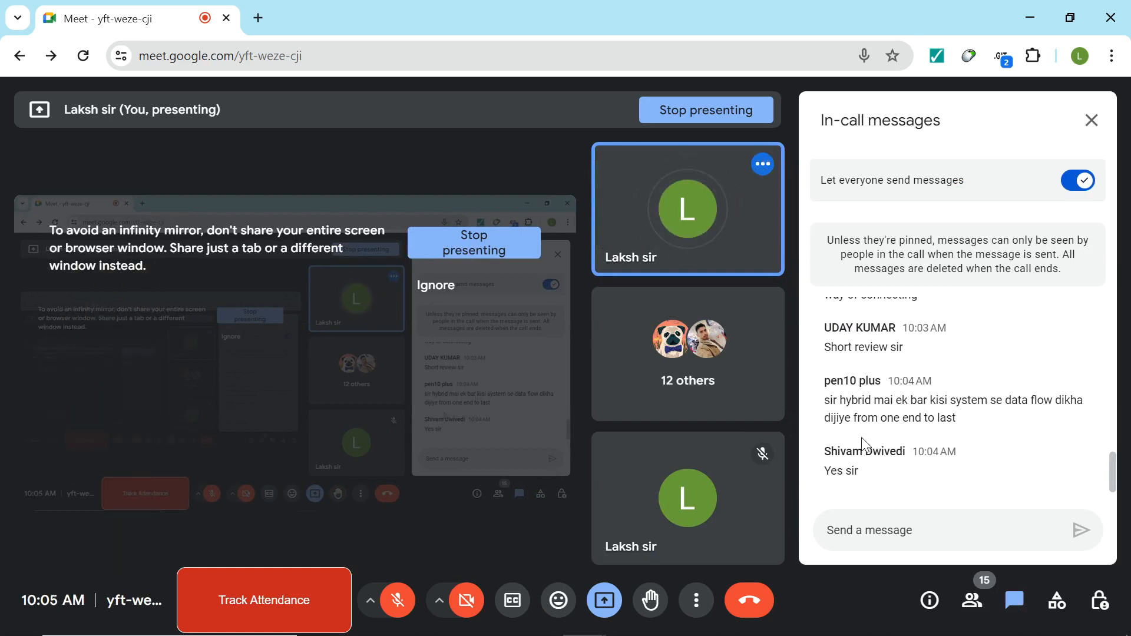
- Return to the annotated topology image in Photos and draw a box above the bus's left end with an arrow into the bus
mouse_move(702, 633)
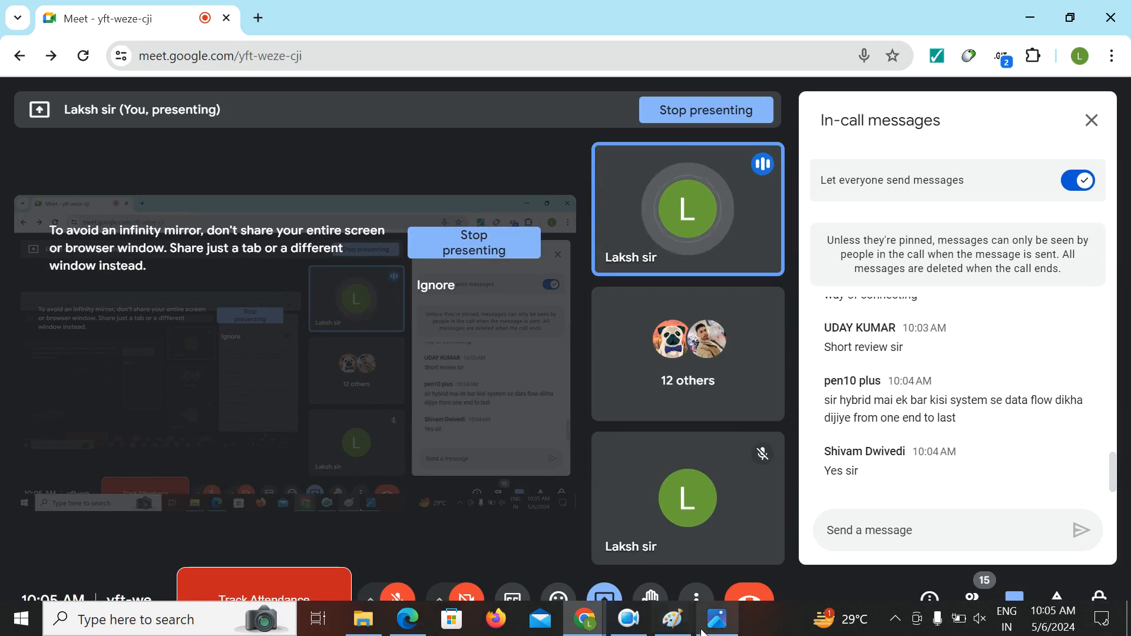
click(716, 619)
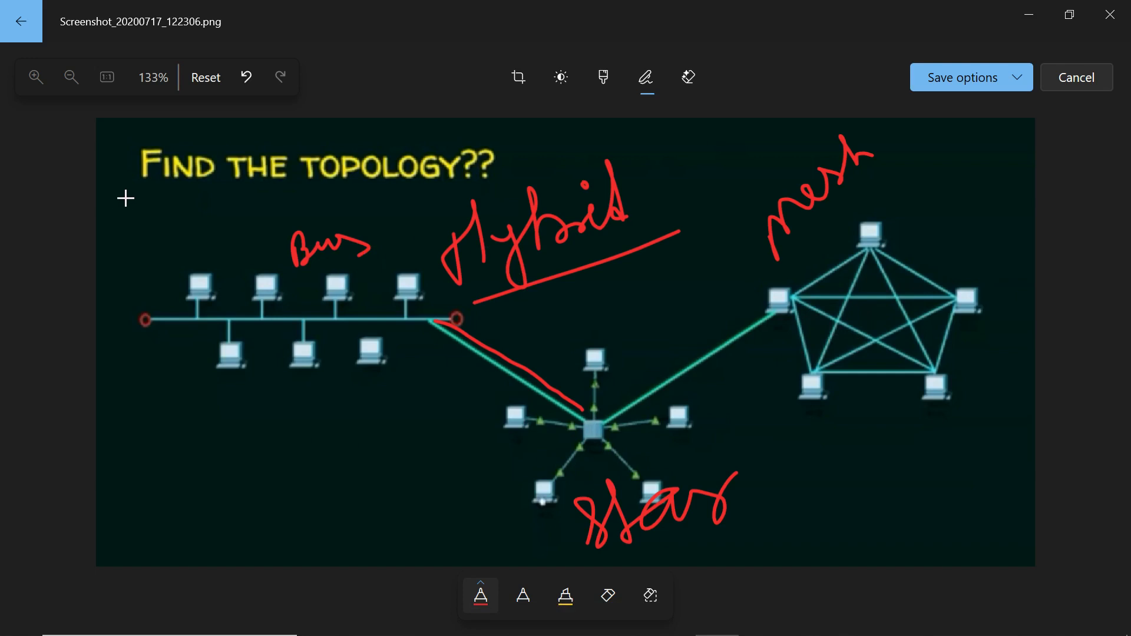
mouse_move(121, 198)
mouse_down()
mouse_move(112, 255)
mouse_move(202, 211)
mouse_move(121, 200)
mouse_up()
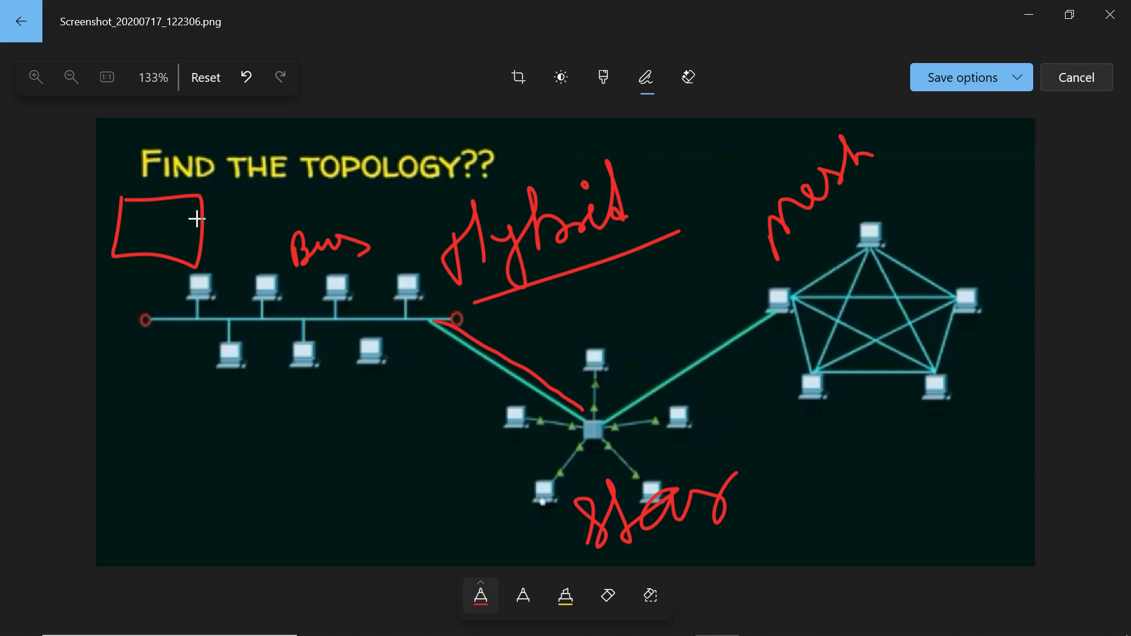
mouse_move(157, 242)
mouse_down()
mouse_move(136, 259)
mouse_move(151, 321)
mouse_move(164, 299)
mouse_up()
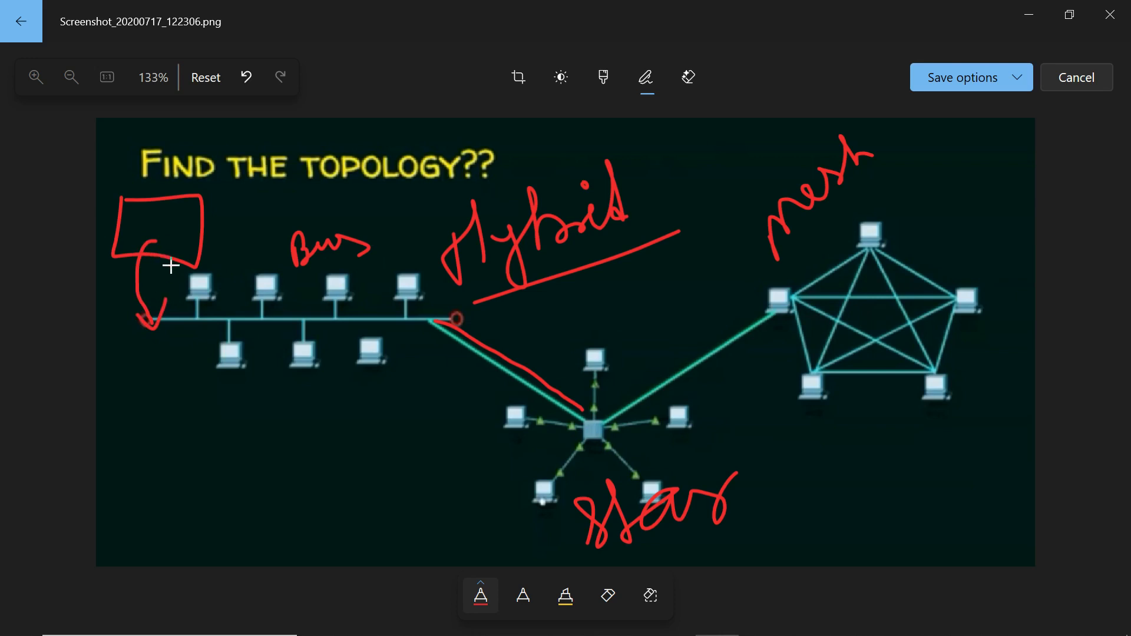
- Circle the bus network and trace the data path in a wavy line along it and down the link to the star
mouse_move(384, 263)
mouse_down()
mouse_move(227, 245)
mouse_move(424, 336)
mouse_move(368, 242)
mouse_up()
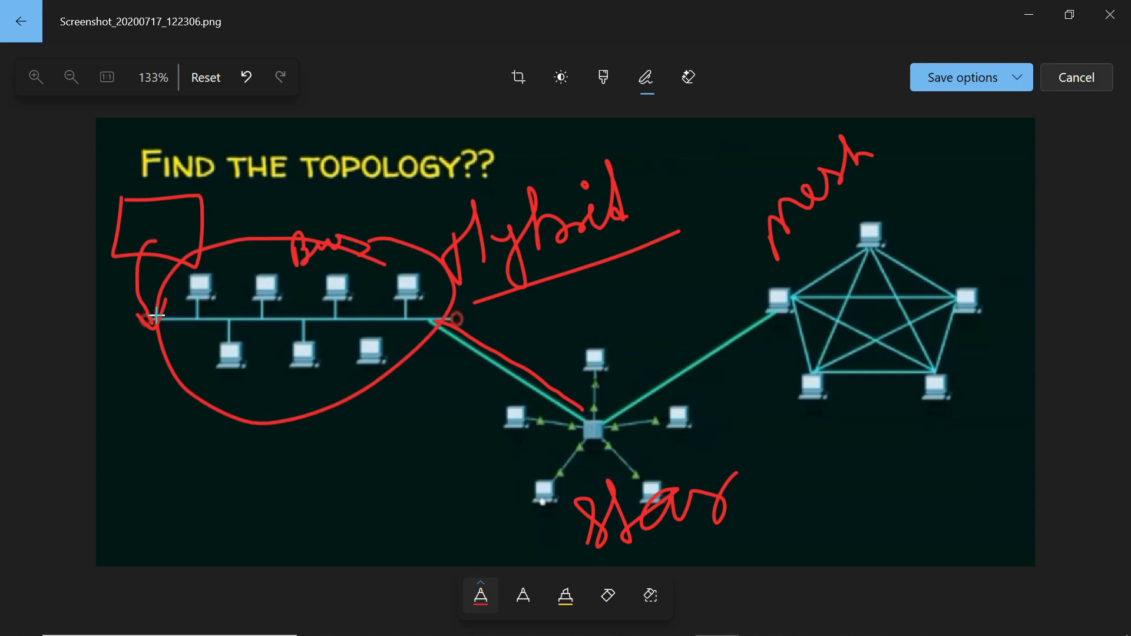
mouse_move(162, 323)
mouse_down()
mouse_move(387, 303)
mouse_move(401, 291)
mouse_up()
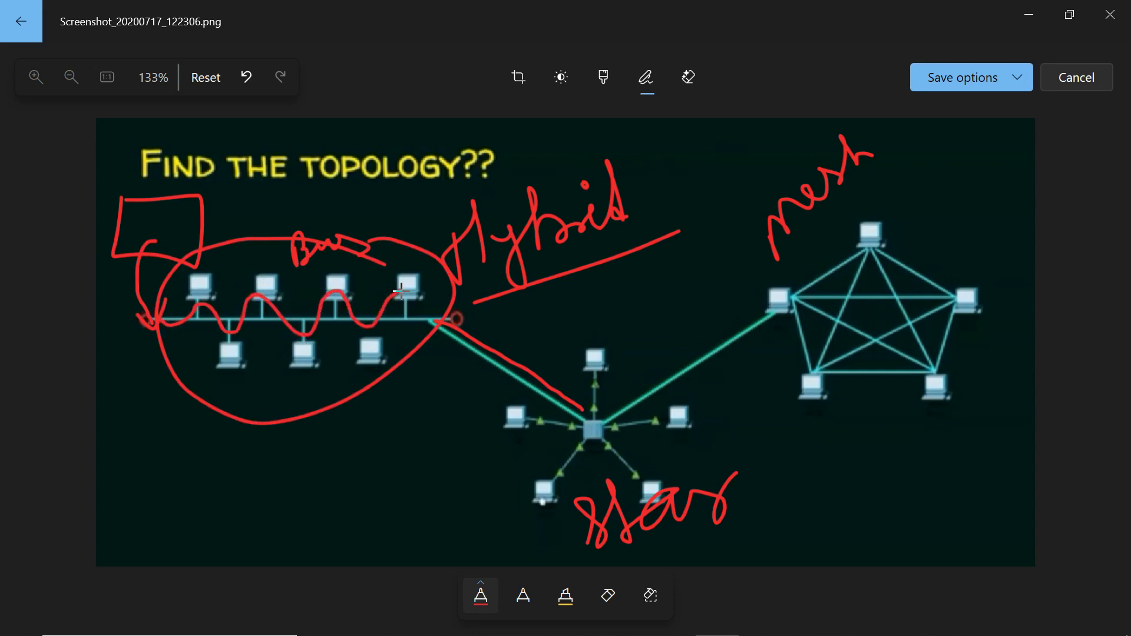
drag(442, 322, 563, 405)
- Number the star network 2 and the mesh network 3, marking the star hub, a bus computer and the mesh's number
drag(702, 422, 753, 443)
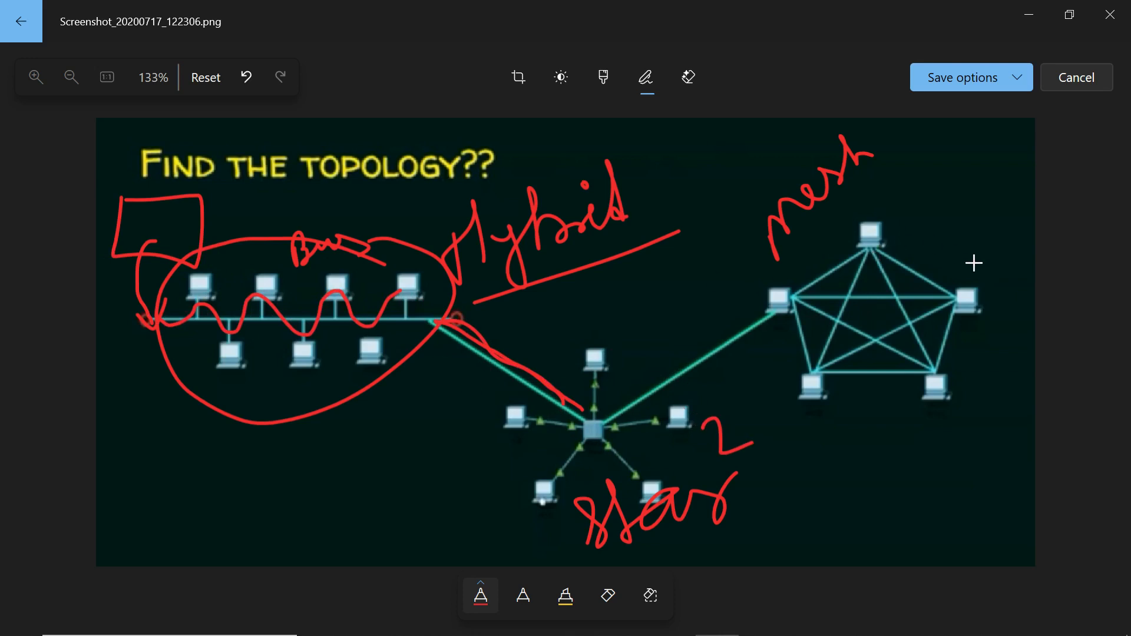
mouse_move(974, 262)
mouse_down()
mouse_move(1009, 260)
mouse_move(979, 292)
mouse_up()
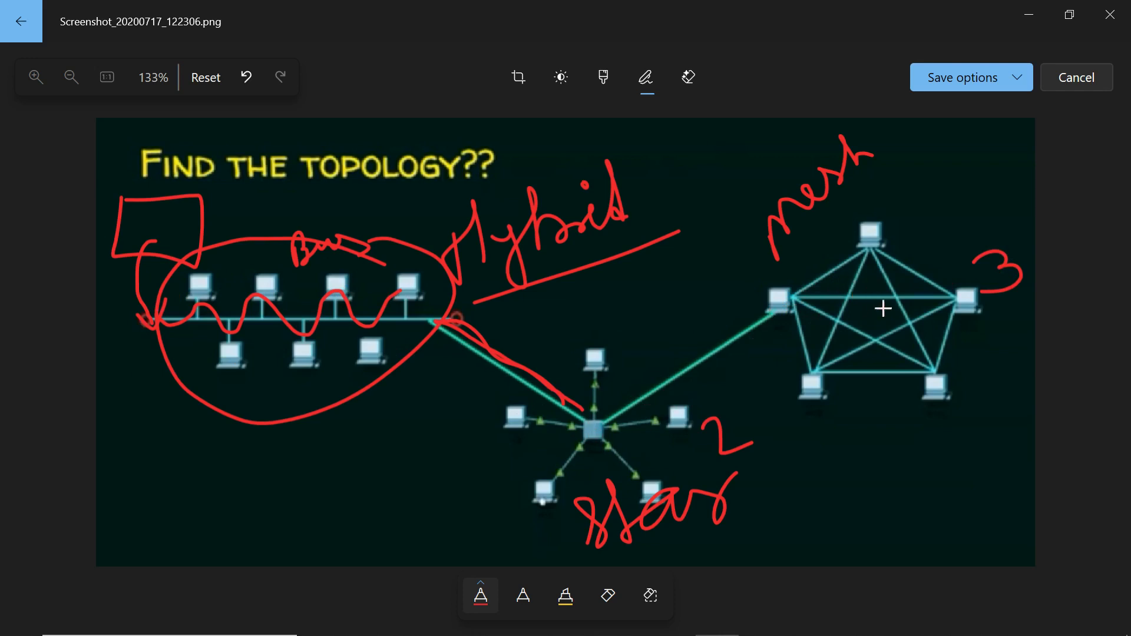
mouse_move(606, 398)
mouse_down()
mouse_move(583, 434)
mouse_move(629, 451)
mouse_up()
mouse_move(335, 264)
mouse_down()
mouse_move(307, 274)
mouse_move(401, 304)
mouse_up()
drag(1012, 242, 973, 255)
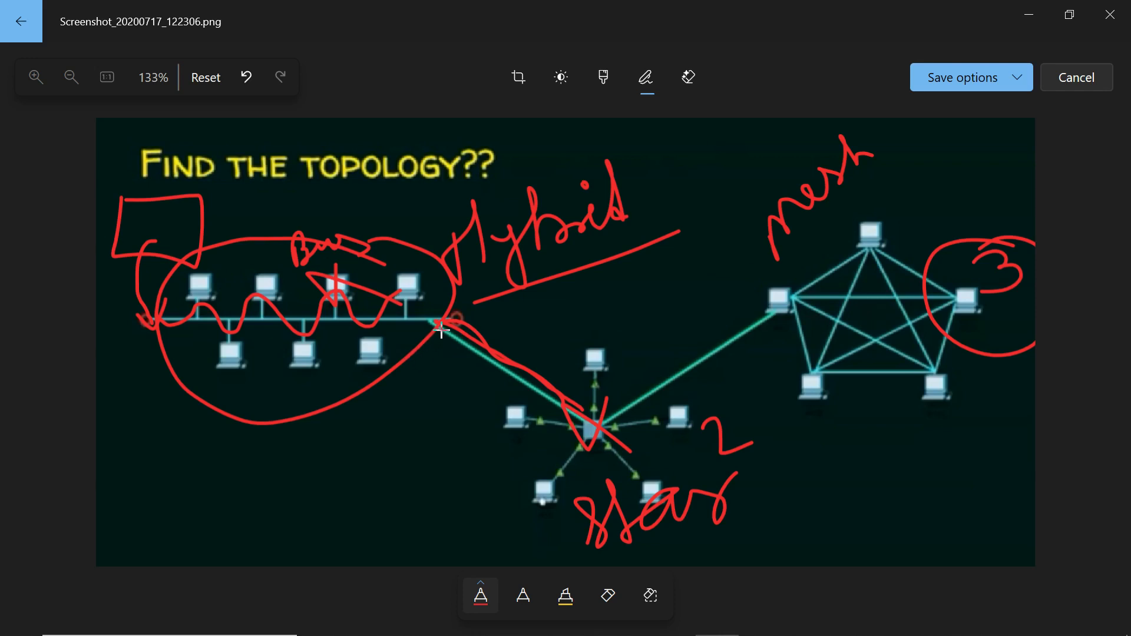
- Scribble over the bus and mesh ends of the connecting links and draw large overlapping loops around the joined networks
mouse_move(439, 303)
mouse_down()
mouse_move(461, 281)
mouse_move(408, 391)
mouse_move(472, 273)
mouse_move(431, 372)
mouse_move(468, 265)
mouse_move(411, 421)
mouse_up()
mouse_move(720, 272)
mouse_down()
mouse_move(739, 373)
mouse_move(747, 308)
mouse_move(795, 374)
mouse_up()
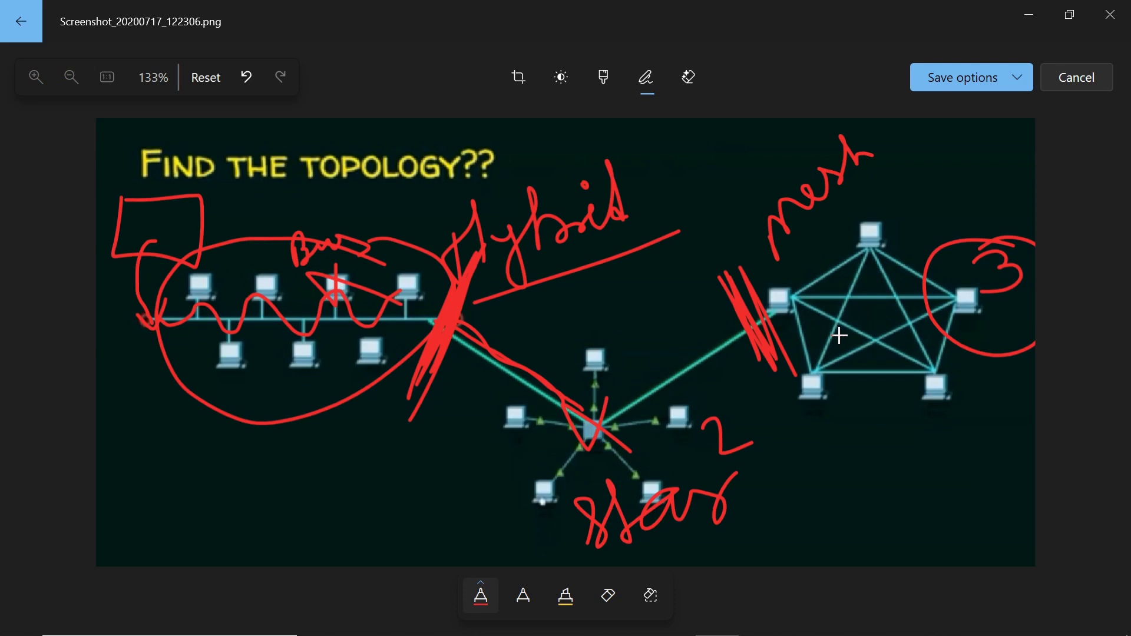
mouse_move(804, 227)
mouse_down()
mouse_move(447, 424)
mouse_move(1086, 282)
mouse_up()
drag(905, 198, 856, 218)
mouse_move(171, 253)
mouse_down()
mouse_move(789, 571)
mouse_move(342, 202)
mouse_up()
drag(179, 181, 127, 184)
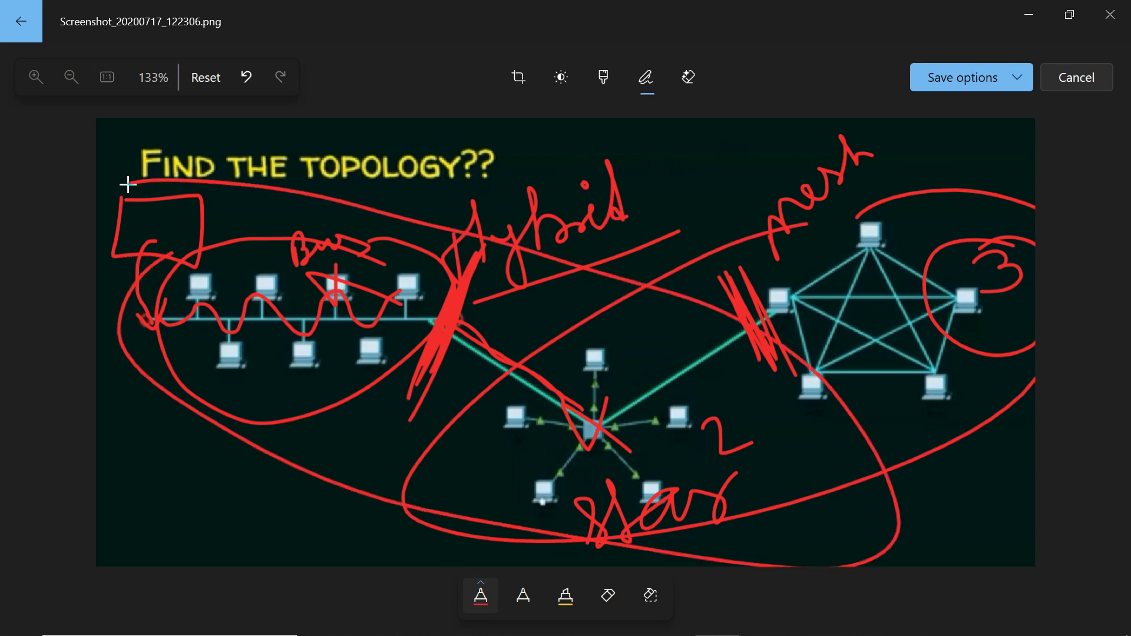
- Switch to File Explorer, go back to the networking contents folder and refresh its listing
click(1028, 15)
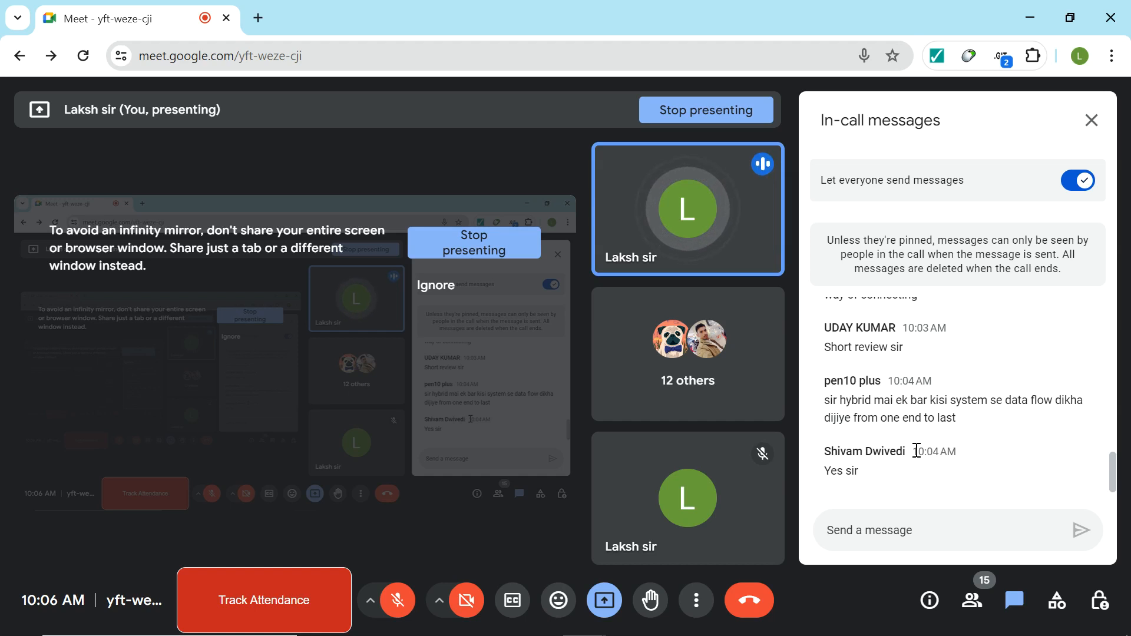
key(super)
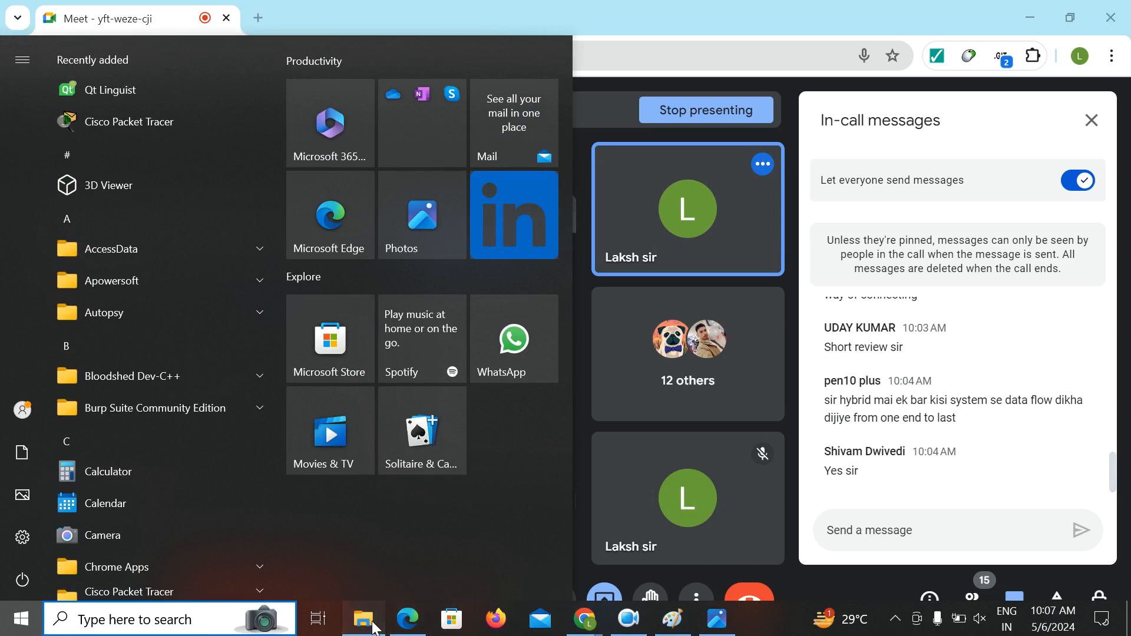
click(364, 619)
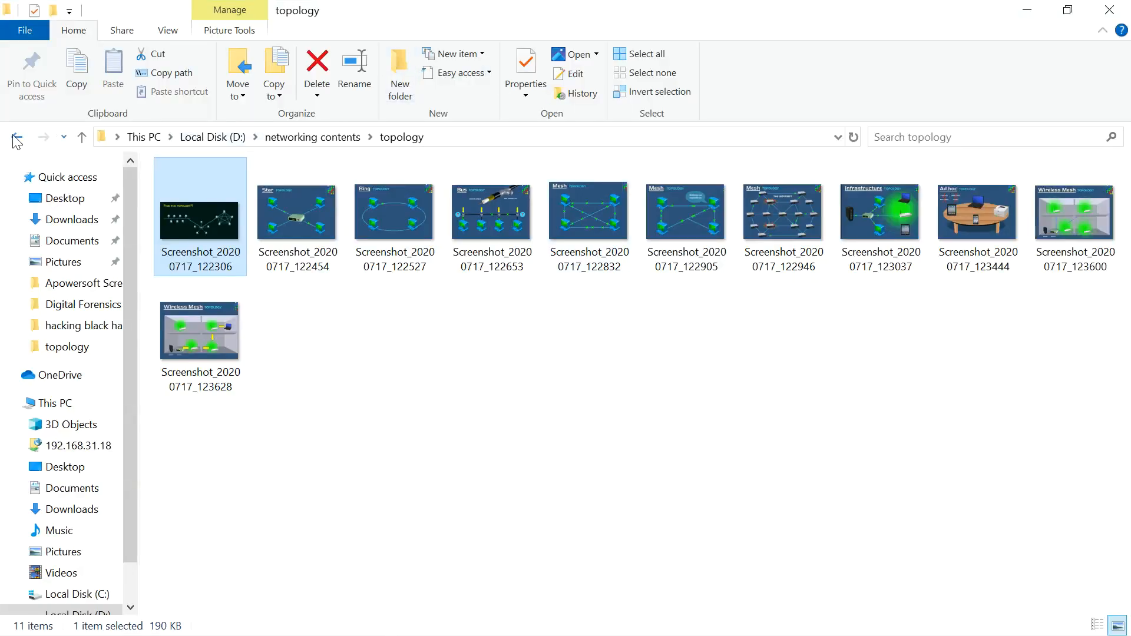
click(16, 138)
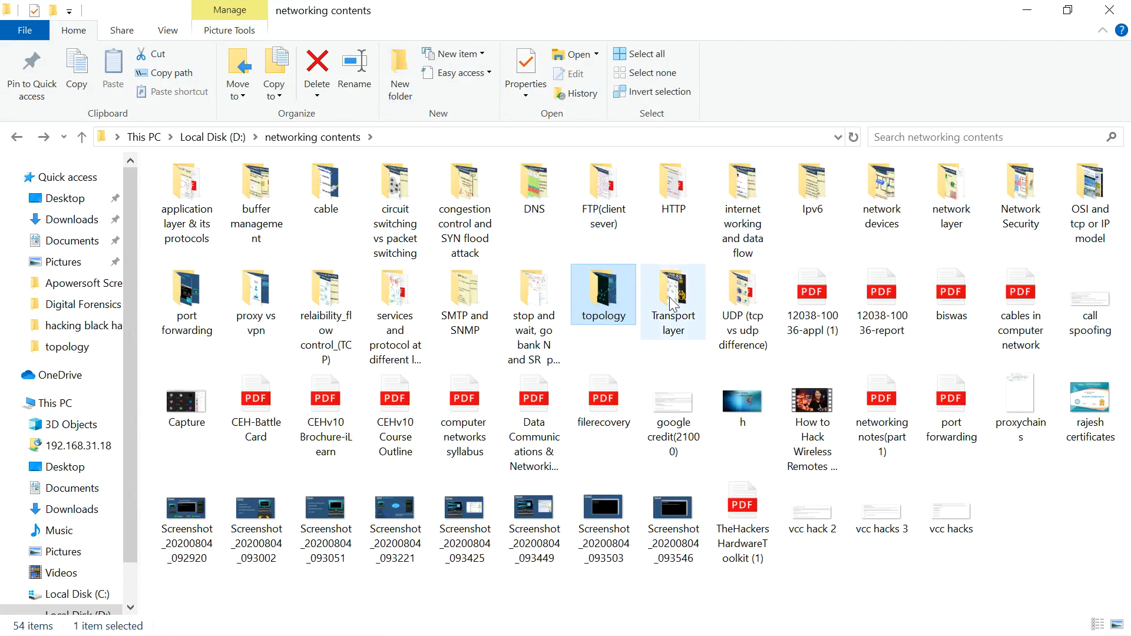
right_click(802, 579)
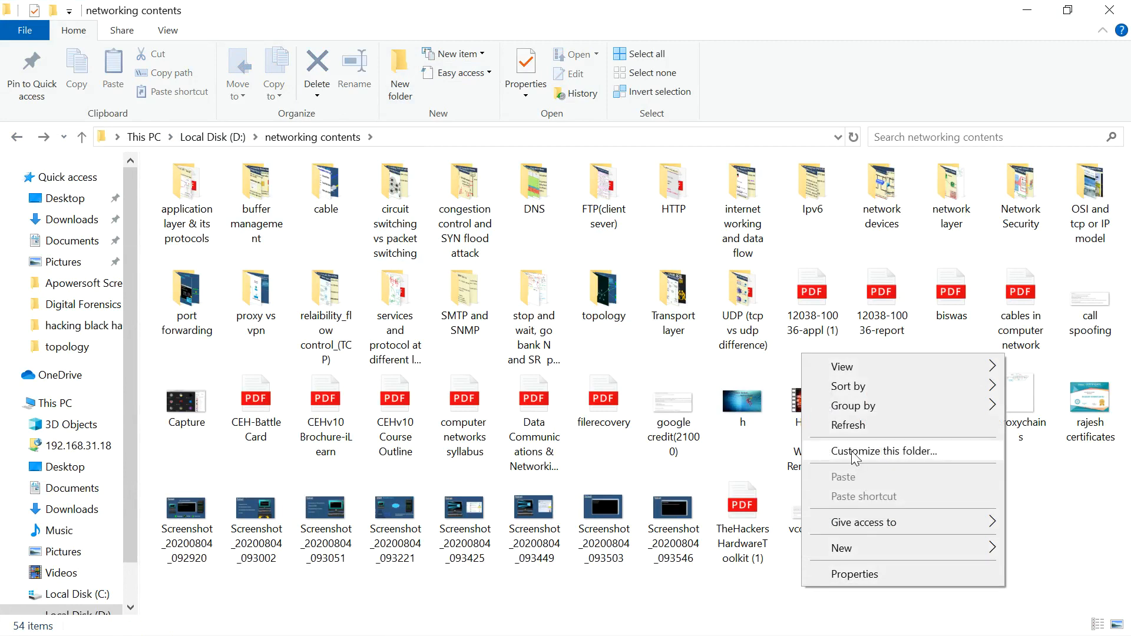
click(842, 427)
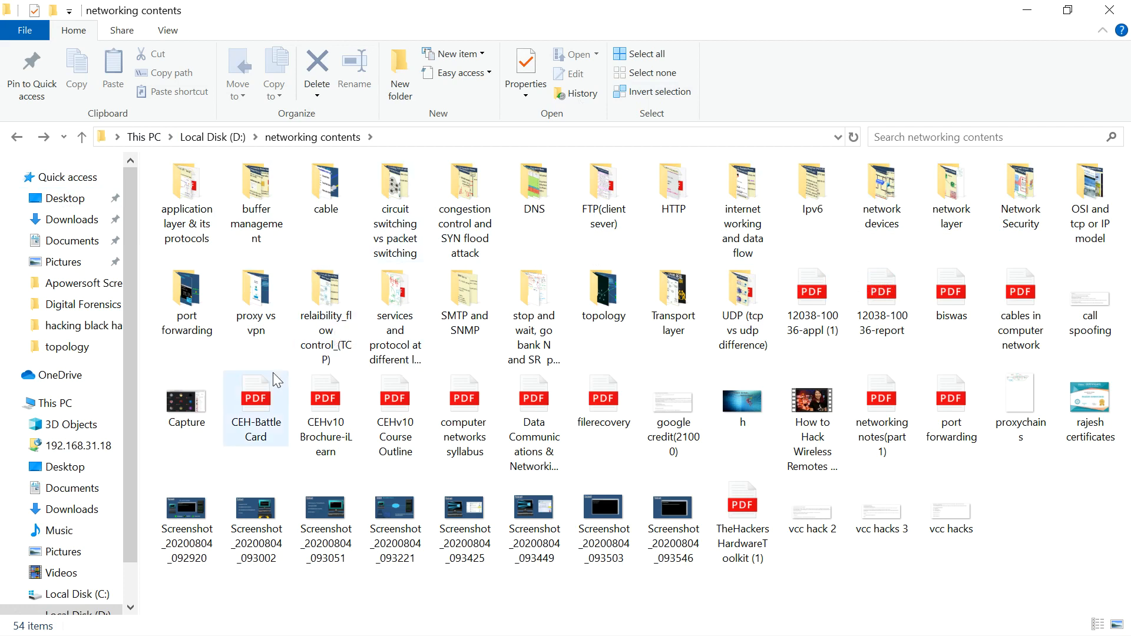
- Open the cable folder and display the "Networking Media (Cables) & its type" slide in a maximized, enlarged view
mouse_move(670, 296)
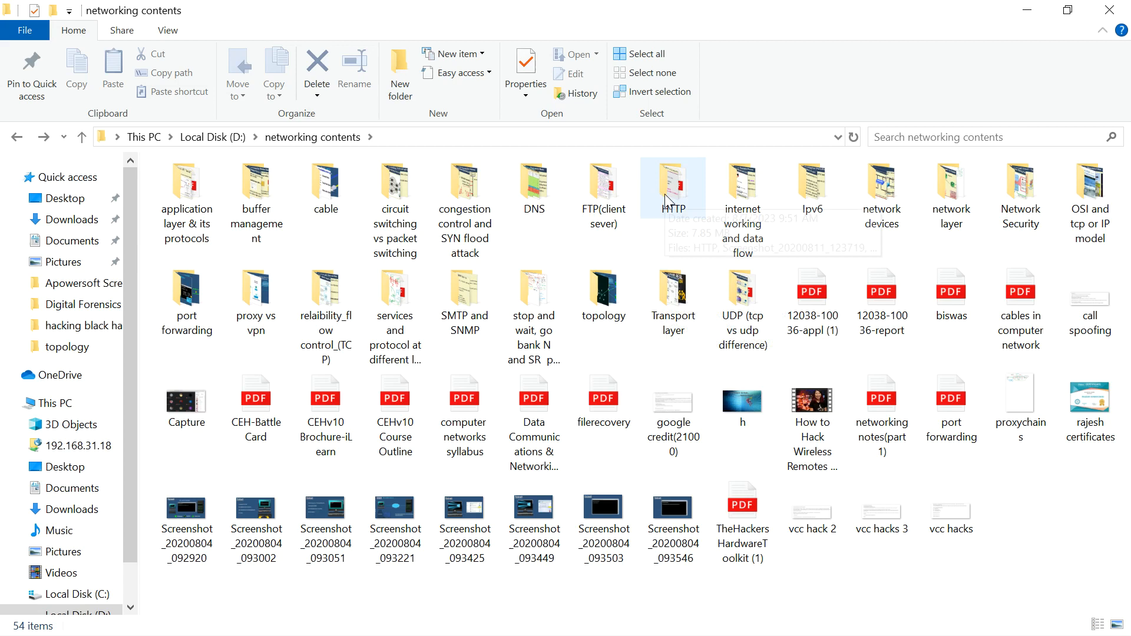
mouse_move(668, 202)
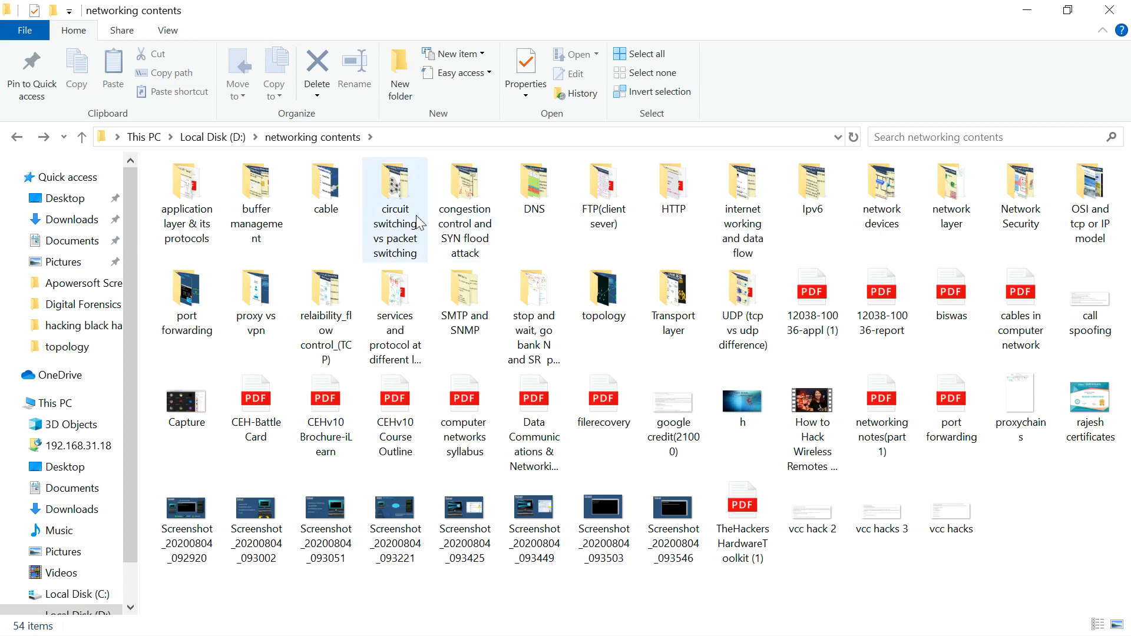
double_click(324, 180)
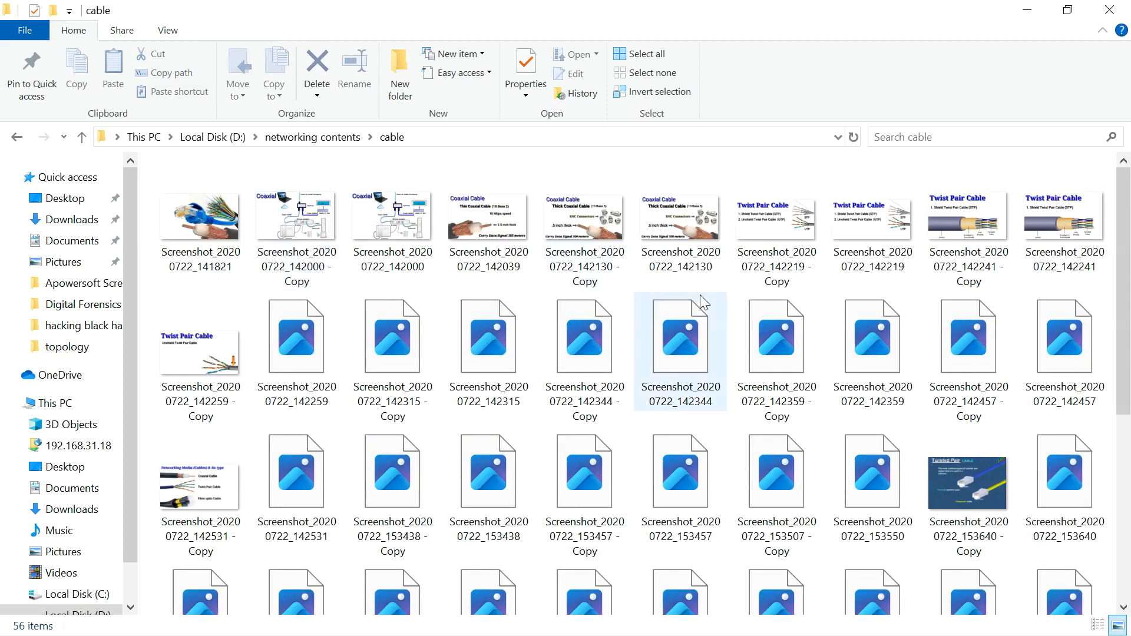
scroll(594, 474, down, 5)
scroll(595, 477, up, 5)
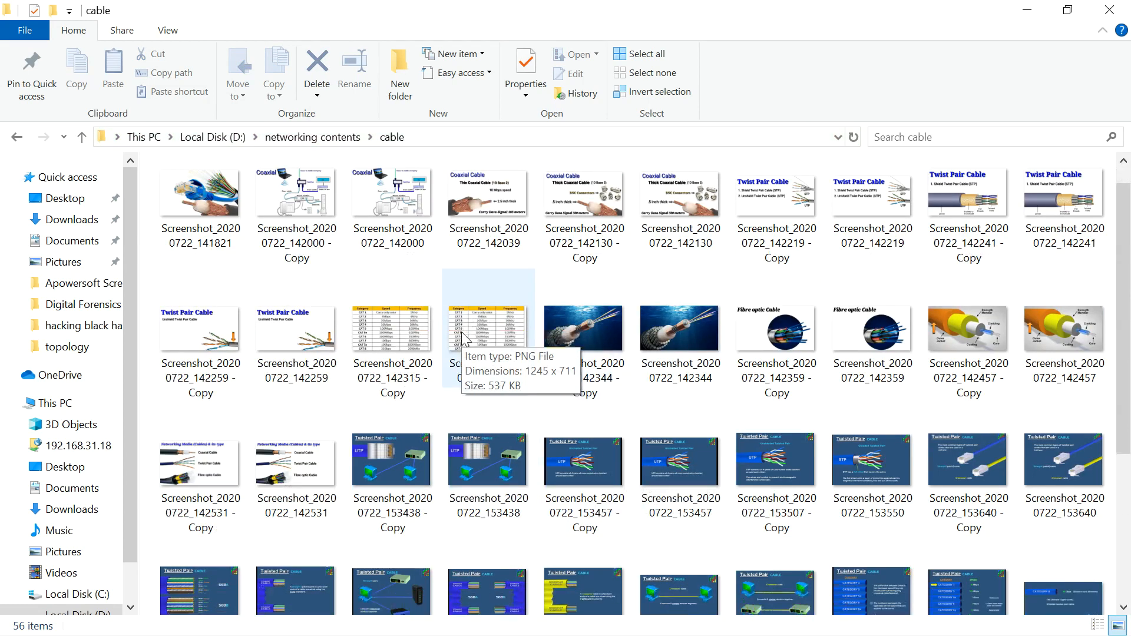
scroll(454, 353, down, 1)
double_click(191, 430)
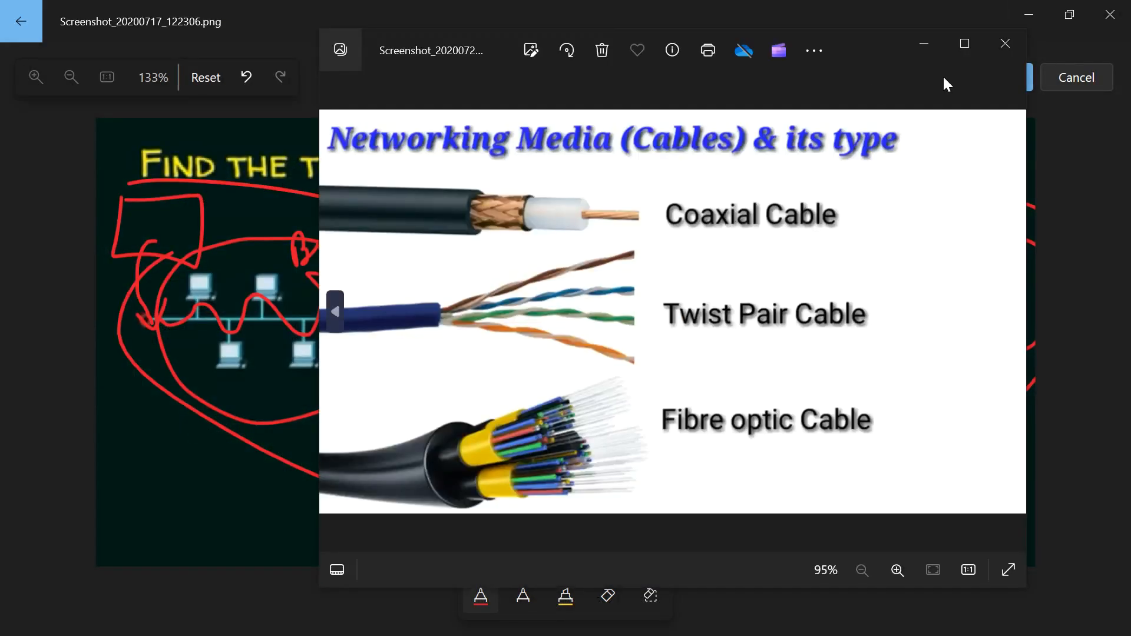
click(962, 45)
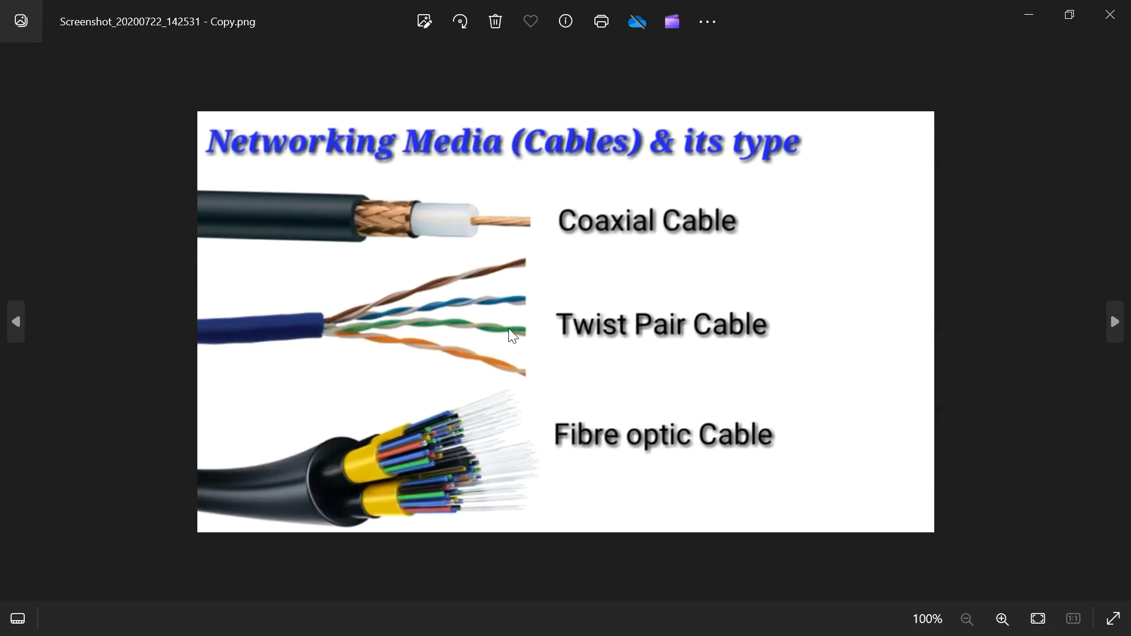
scroll(510, 330, up, 1)
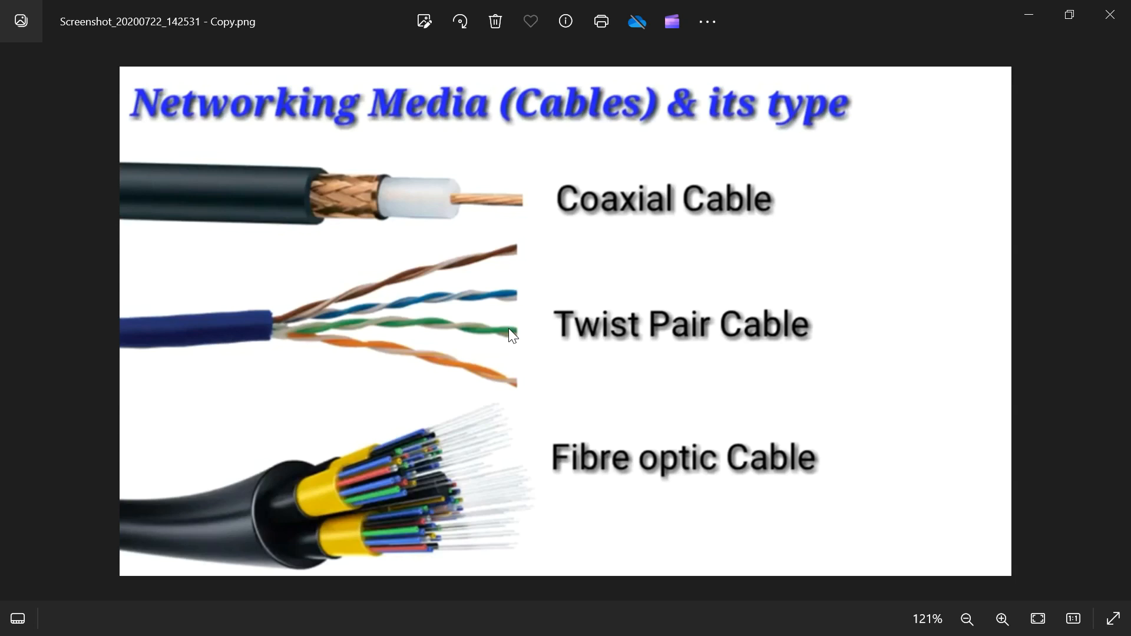
- Advance to the next cable slide, close the viewer and return to the cable folder
key(Right)
key(Right)
key(Right)
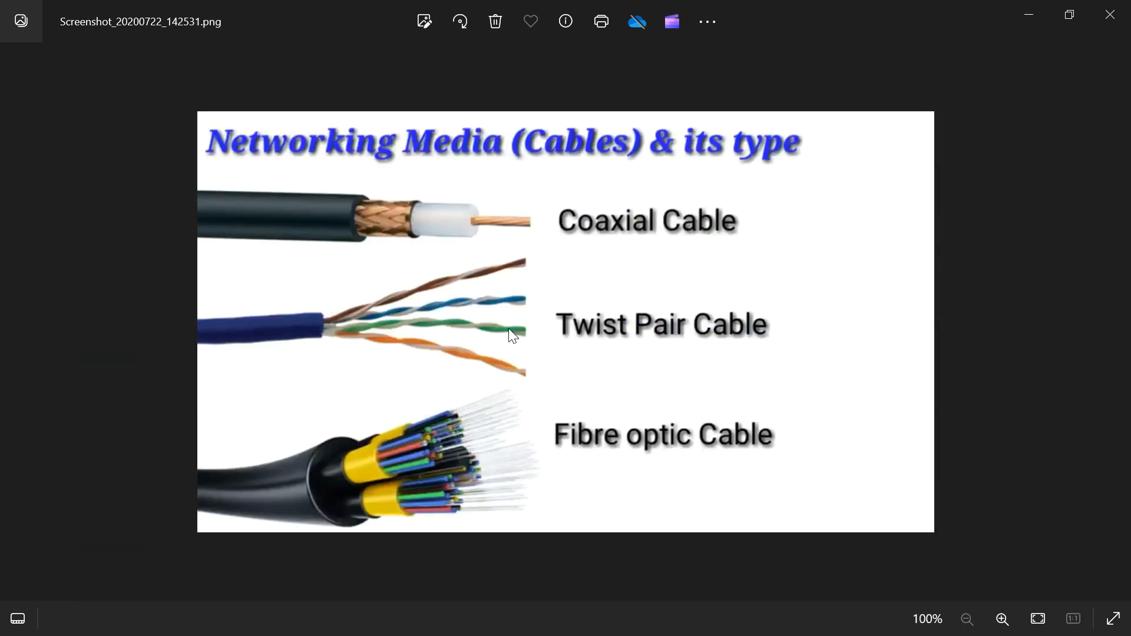
click(1112, 17)
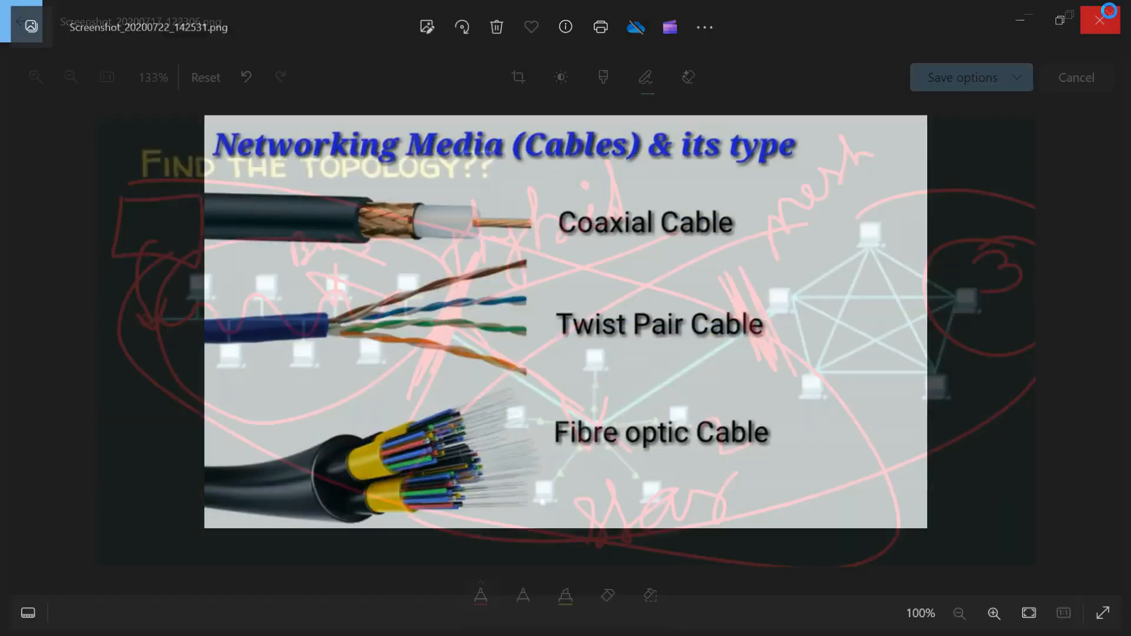
click(1027, 11)
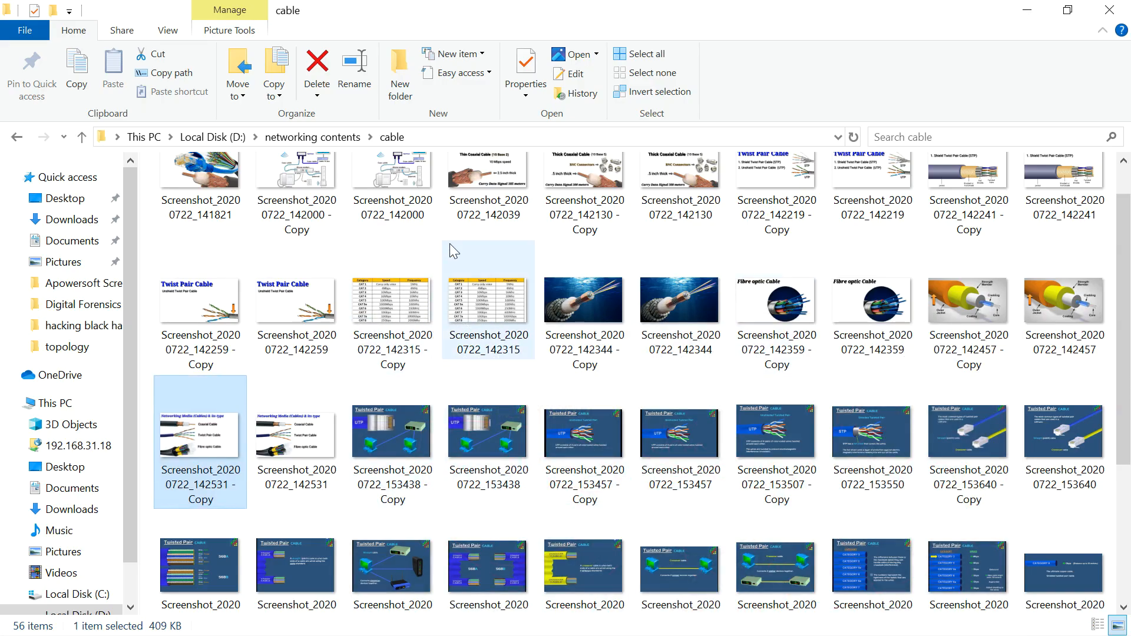
- Open the Thin Coaxial Cable (10 Base 2) slide from the cable folder and maximize its window
mouse_move(450, 243)
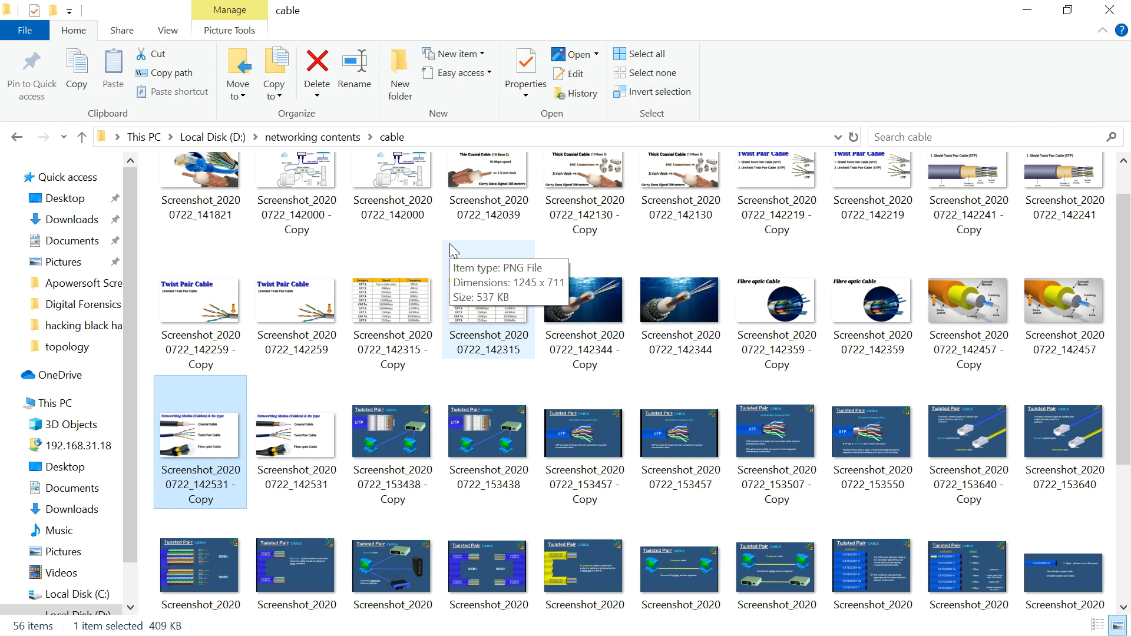
scroll(453, 250, up, 1)
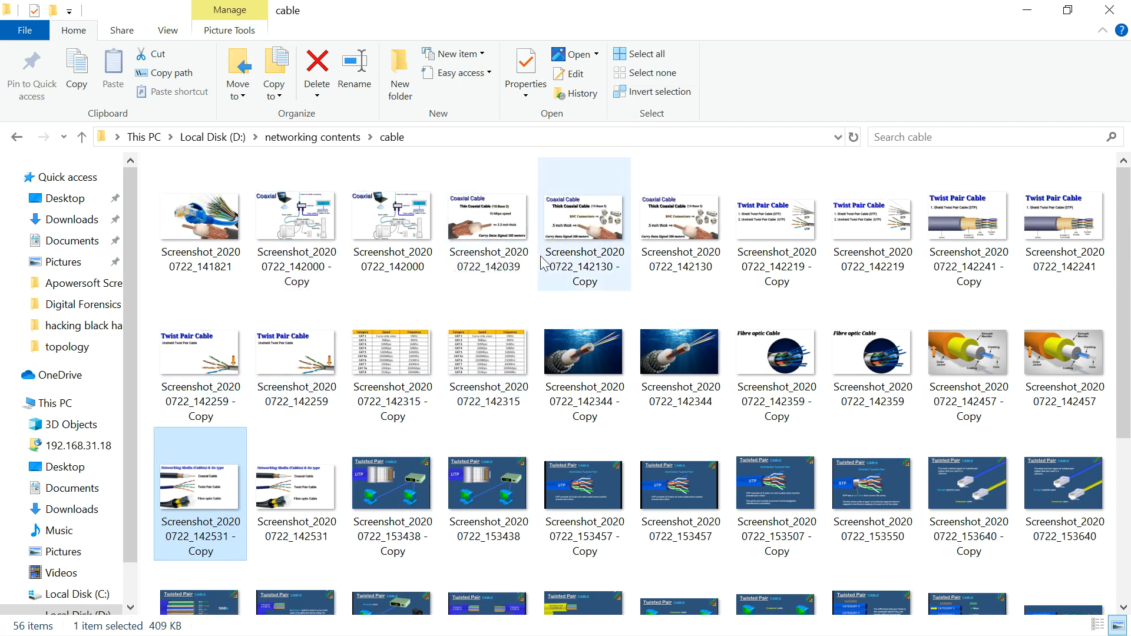
click(488, 220)
double_click(487, 216)
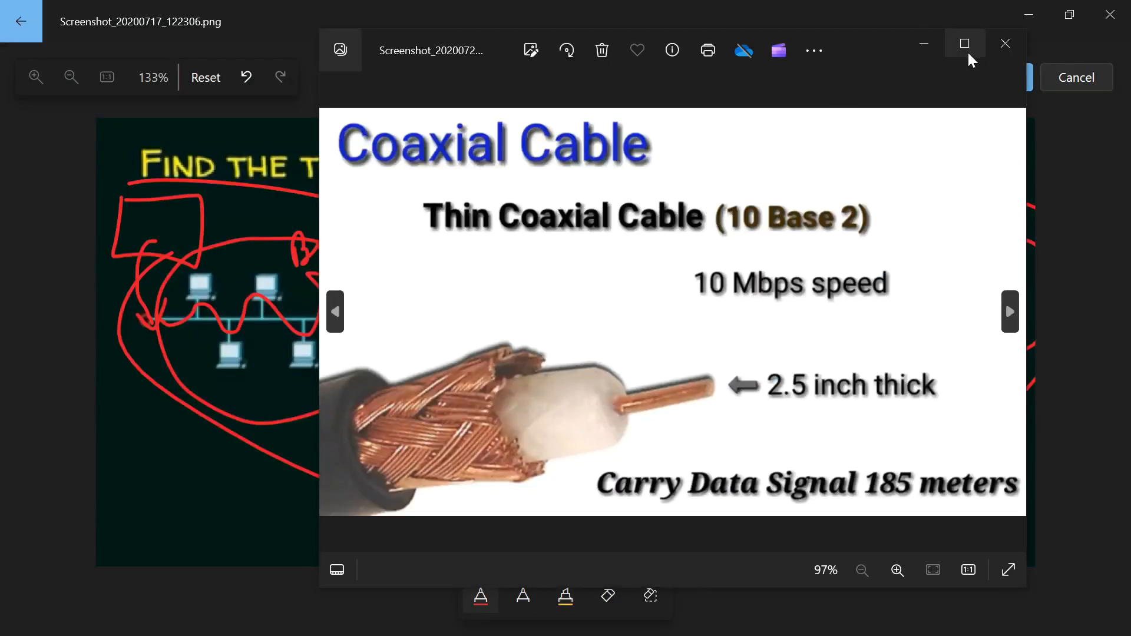
click(967, 52)
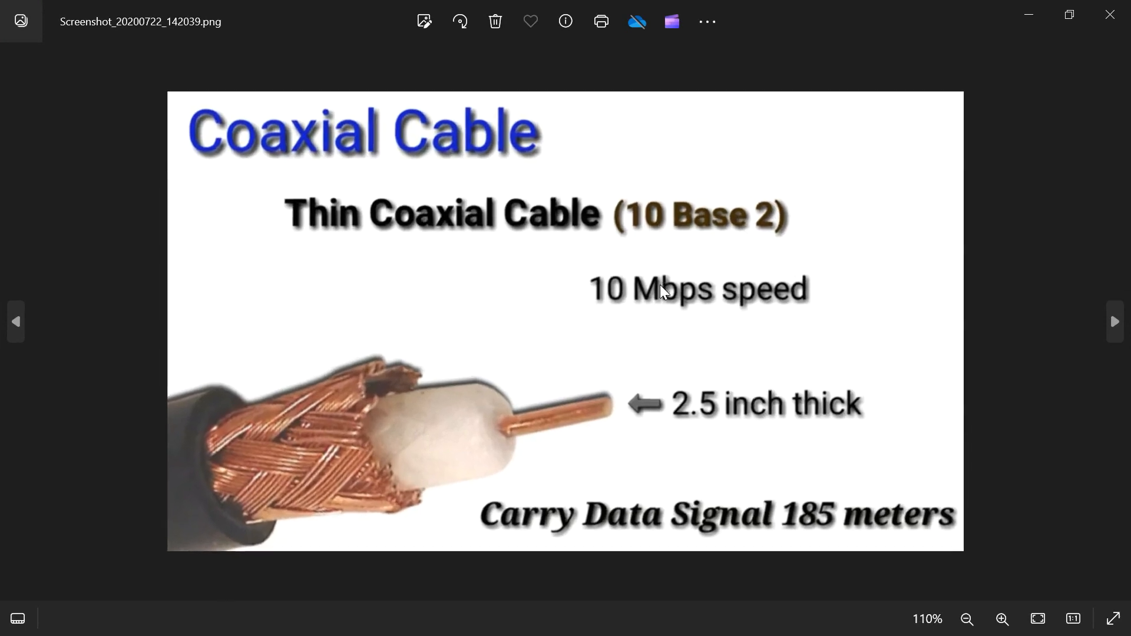